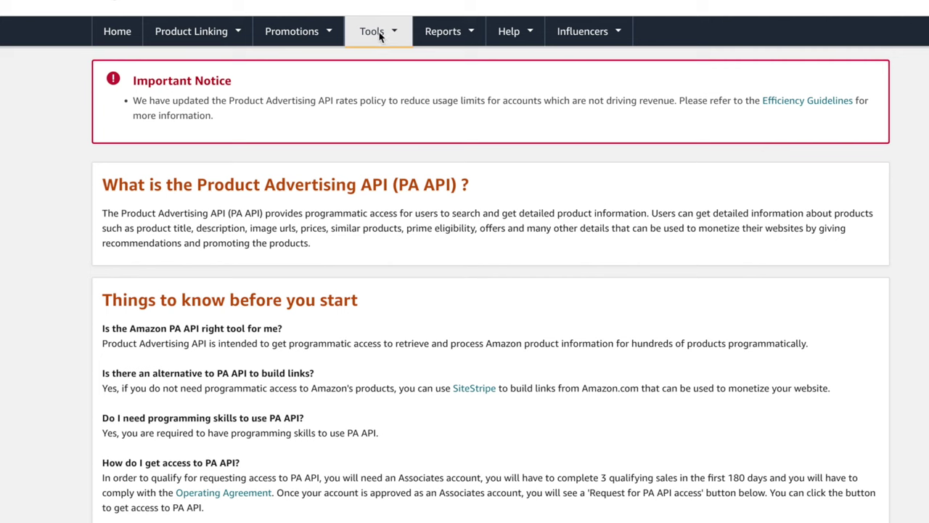
Open the GetItems operation in the Product Advertising API Scratchpad and enter the Amazon access key in the common parameters.
click(379, 36)
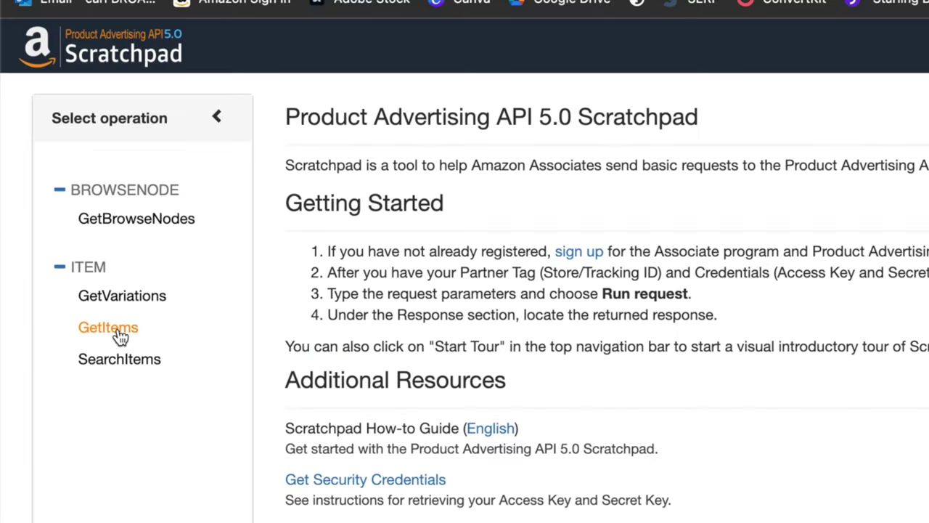
click(109, 327)
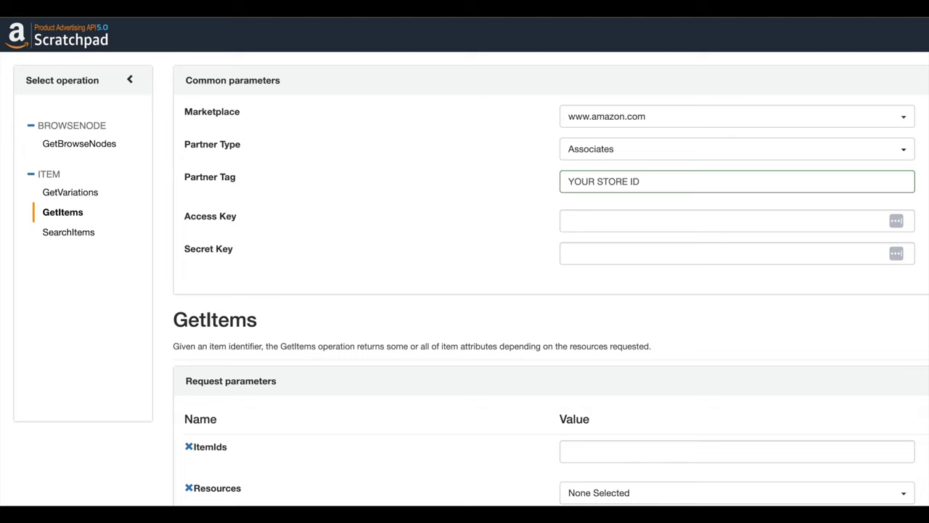
click(699, 221)
text(YOUR AMAZON ACCESS KEY)
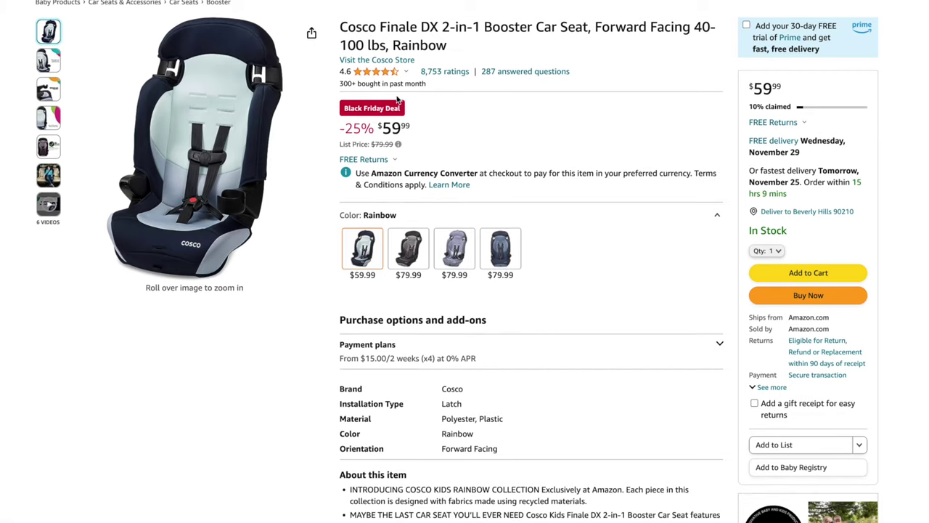
Copy the ASIN B0BS8Q7Z3C from the product details of the Cosco Finale DX booster car seat page on Amazon.
scroll(421, 94, down, 8)
scroll(404, 100, down, 20)
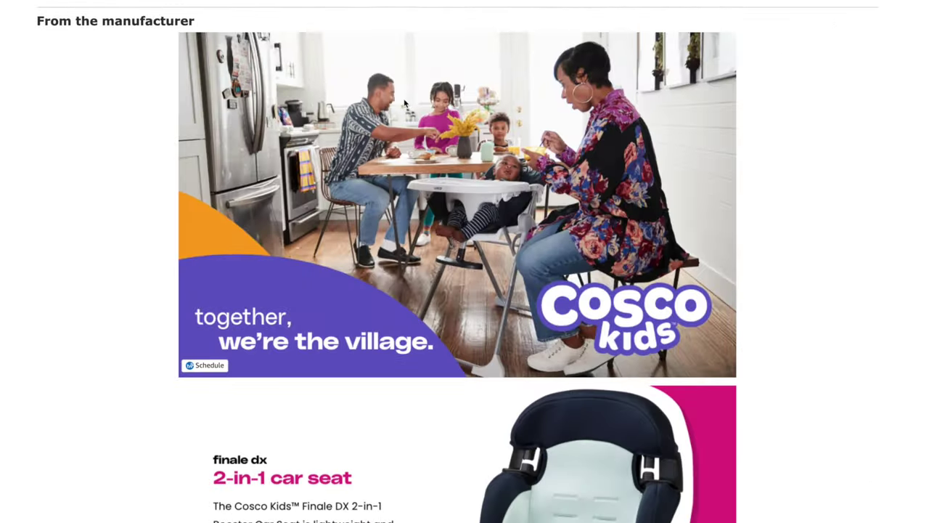
scroll(404, 103, down, 15)
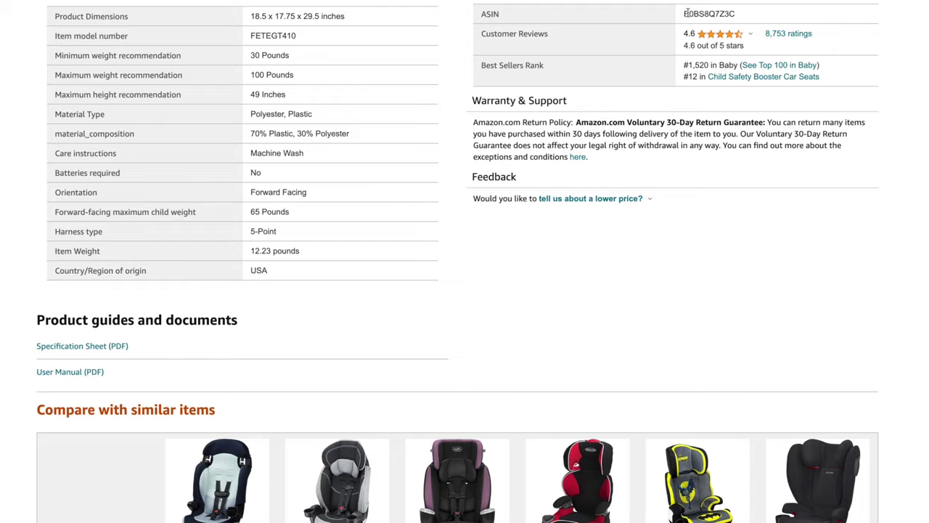
drag(685, 14, 739, 18)
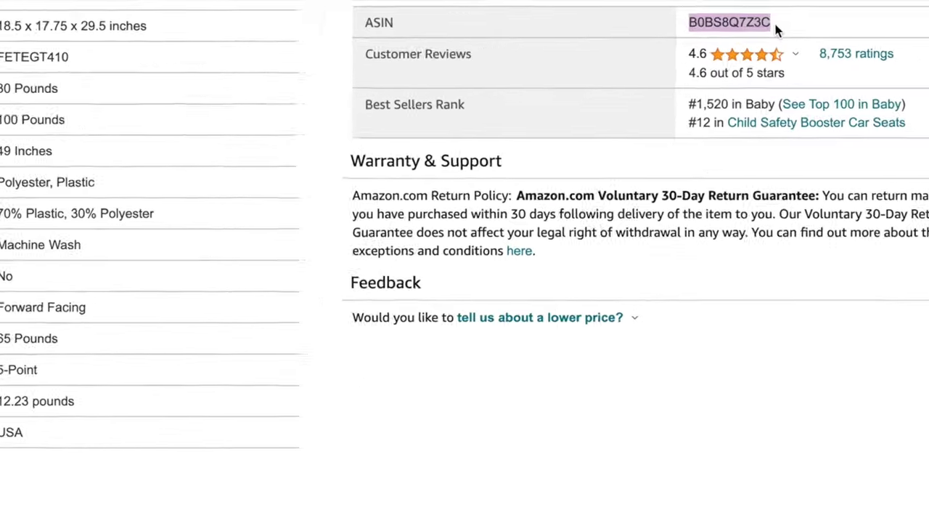
right_click(749, 27)
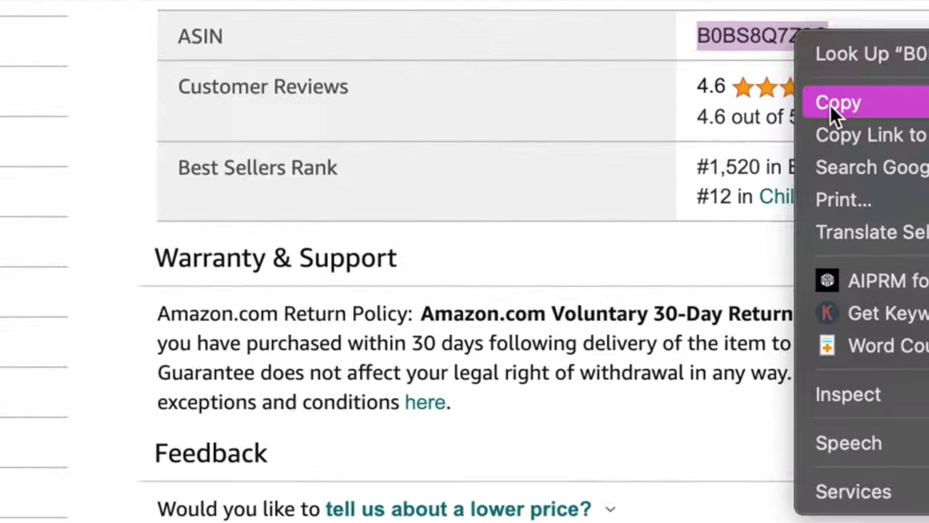
click(762, 65)
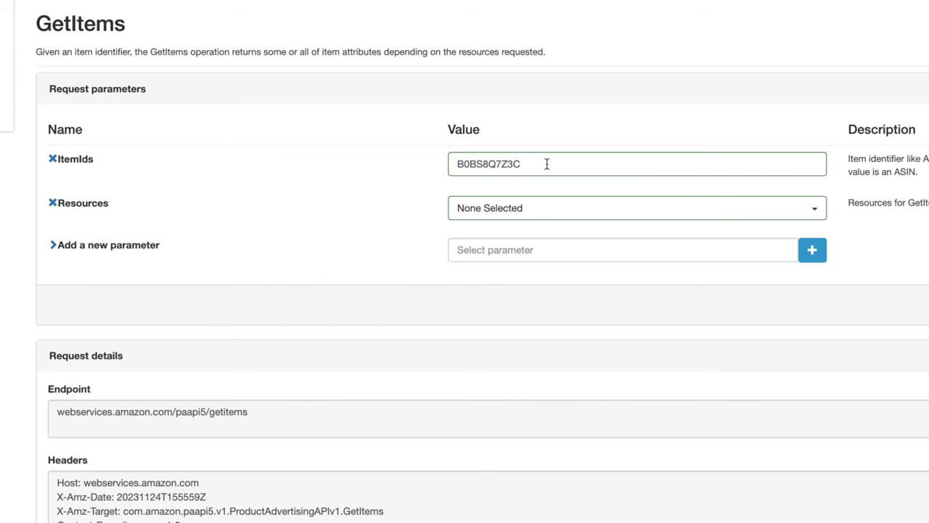
Select all resources for the GetItems request on item B0BS8Q7Z3C and run the request.
click(814, 212)
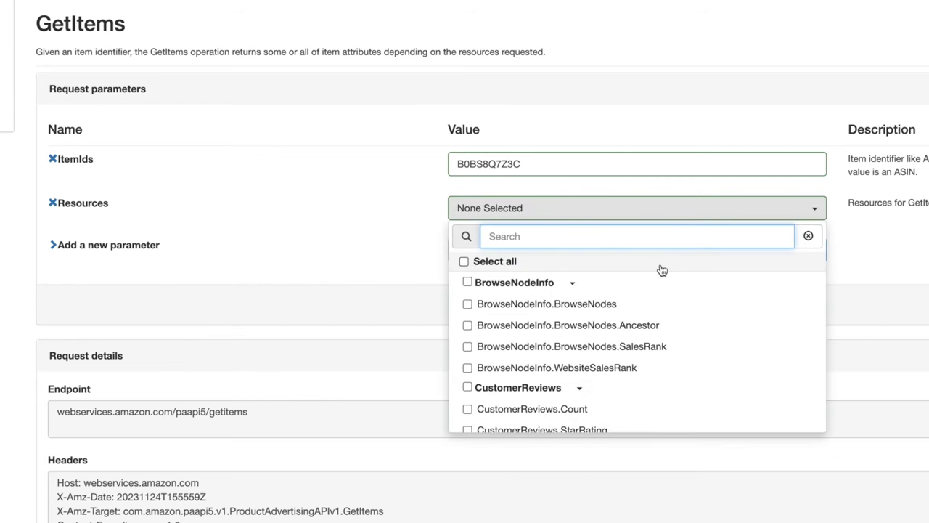
click(464, 262)
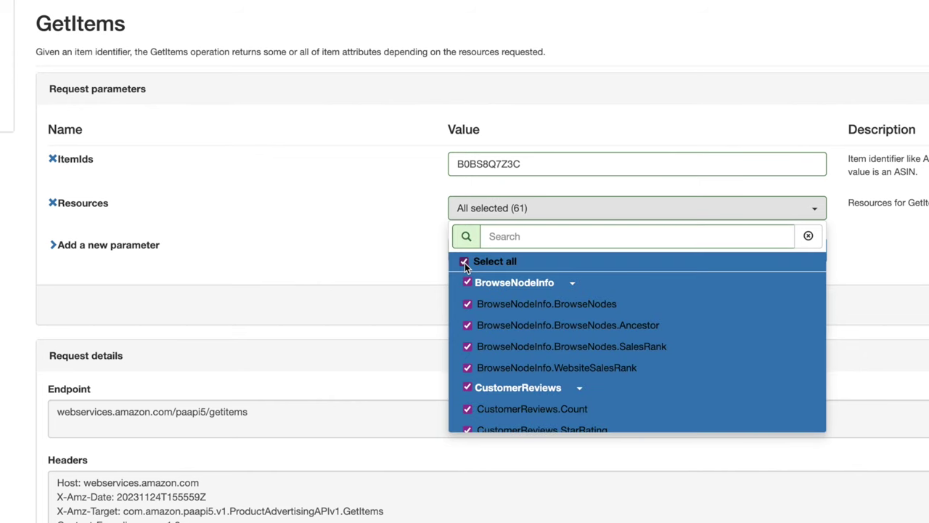
click(464, 263)
scroll(512, 334, down, 5)
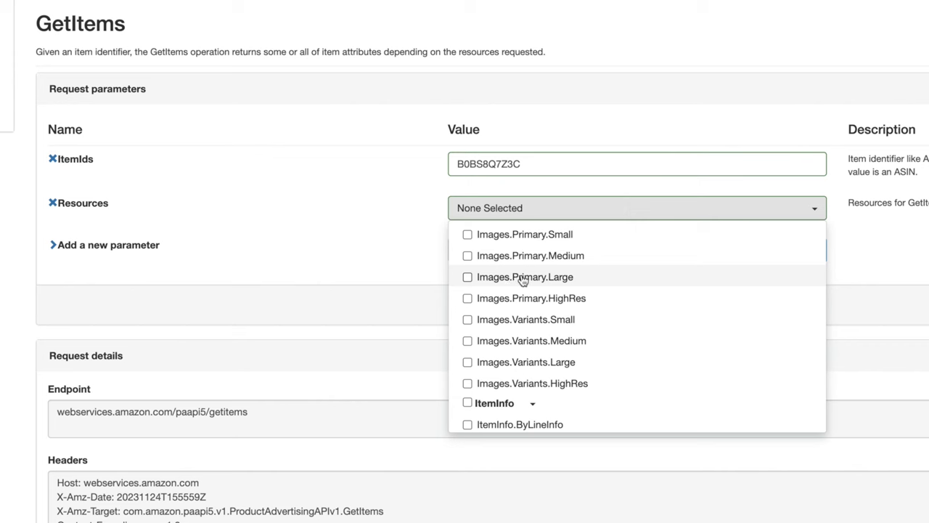
scroll(523, 282, up, 5)
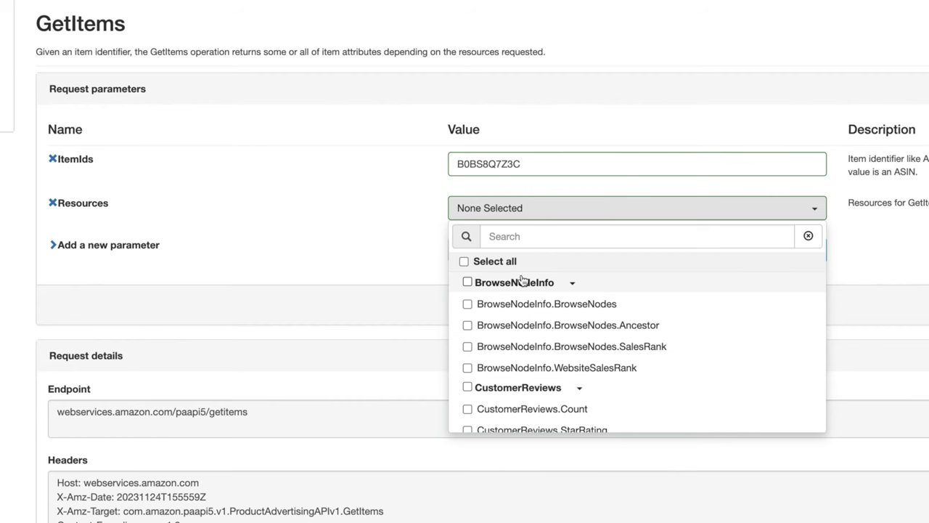
click(464, 261)
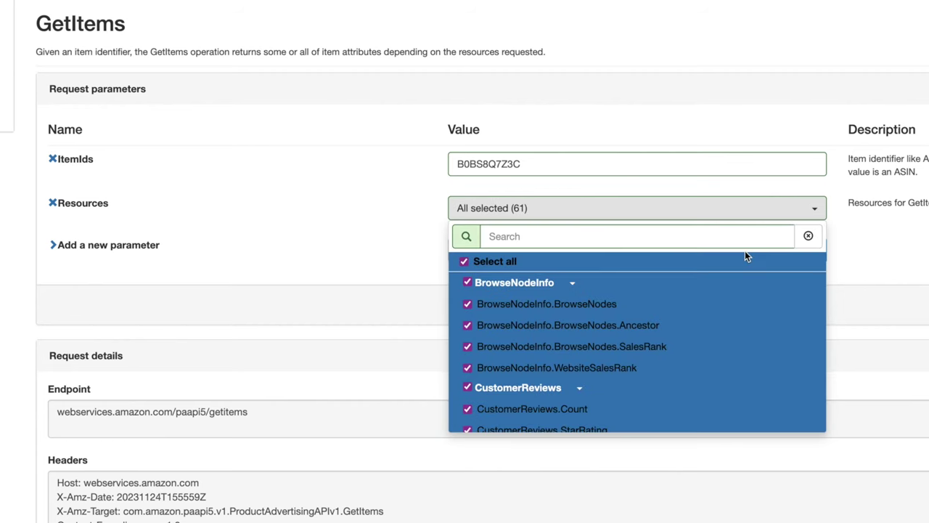
click(905, 250)
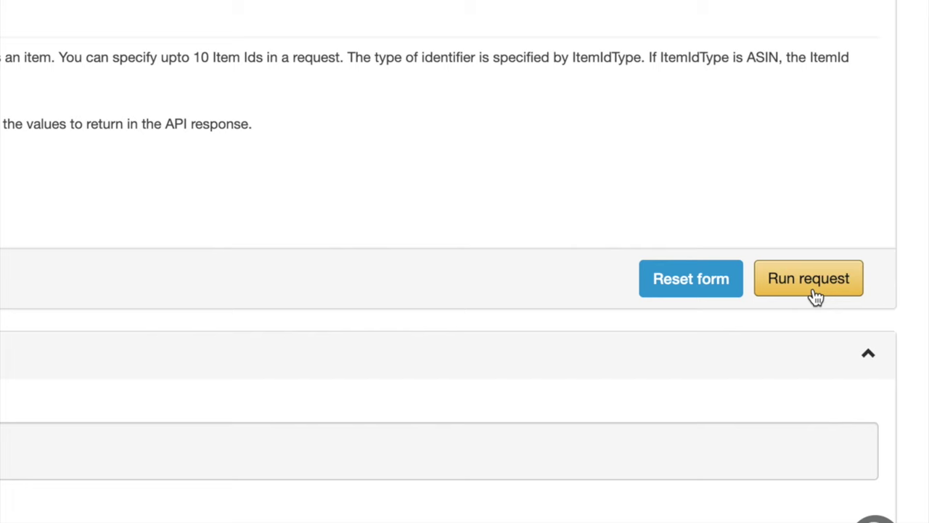
click(808, 285)
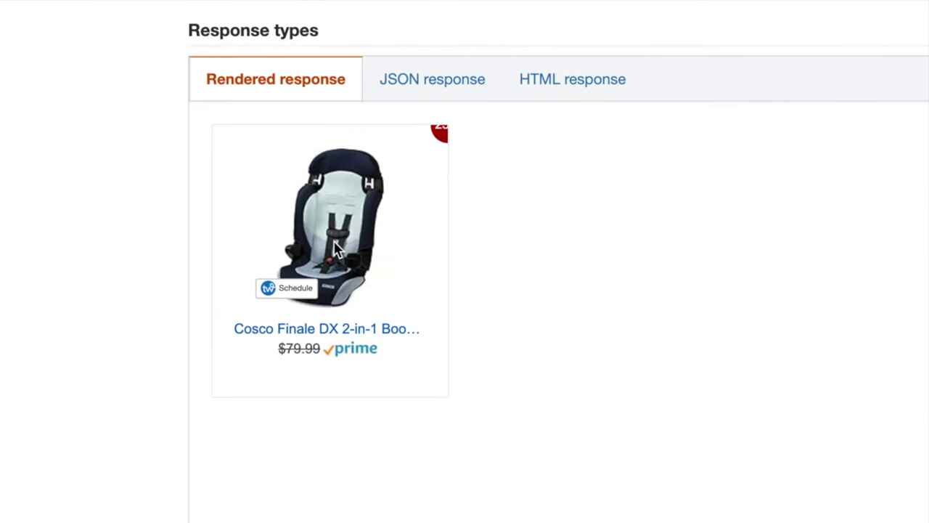
Copy the request's HTML response into a new Custom HTML block in the WordPress post "Test" and preview the block.
click(578, 88)
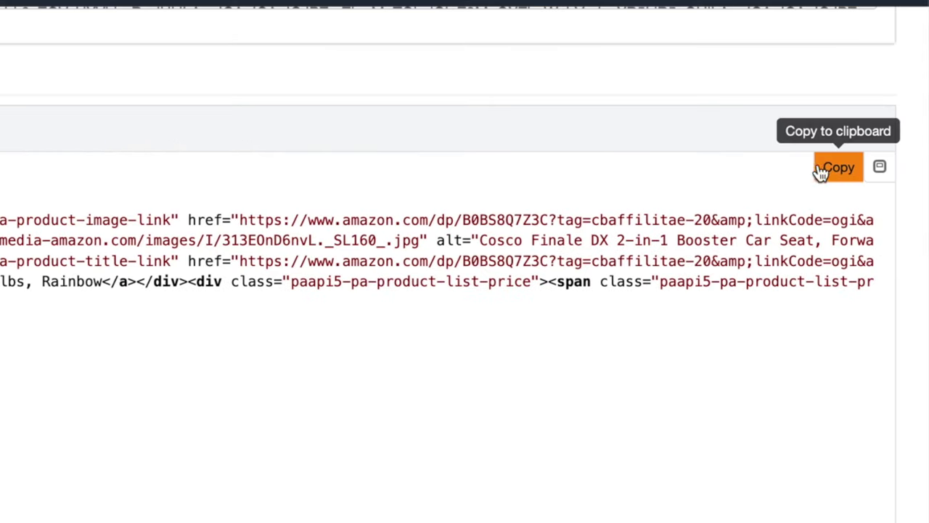
click(839, 168)
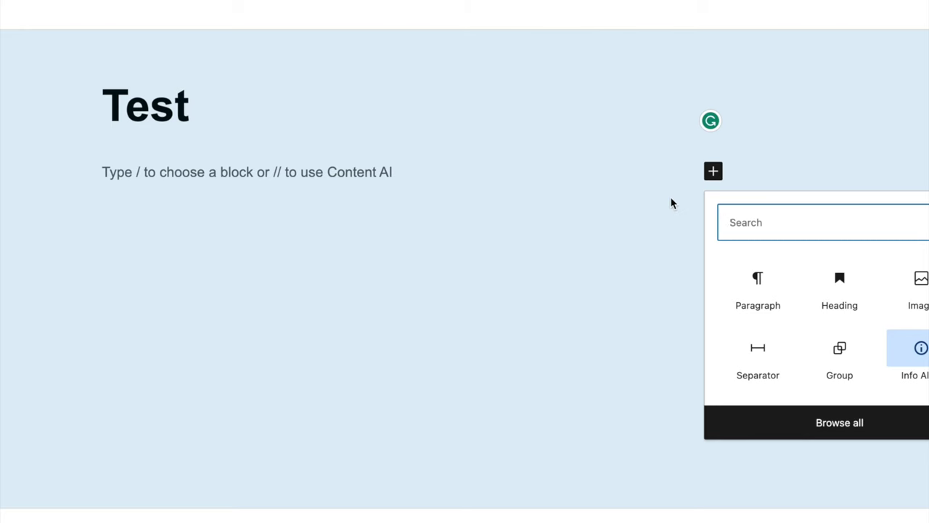
text(ht)
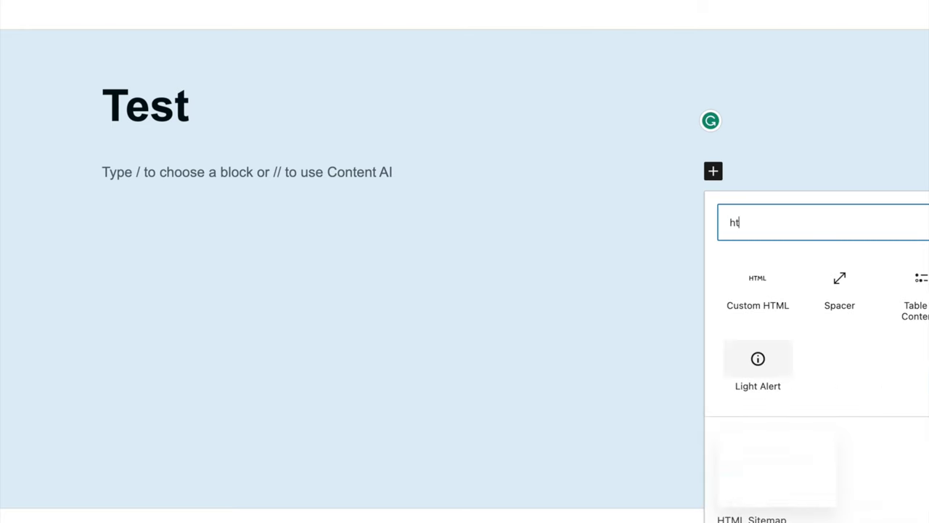
text(ml)
click(757, 290)
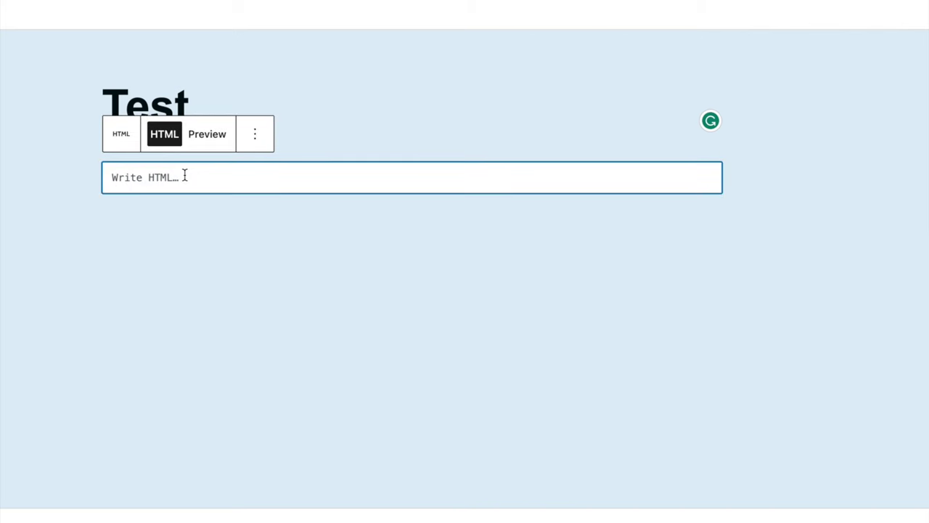
key(ctrl+v)
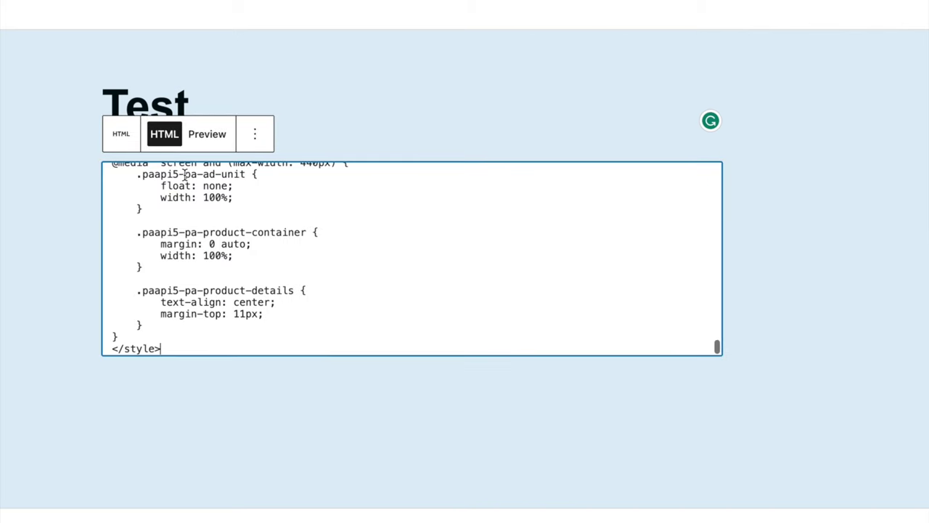
click(211, 138)
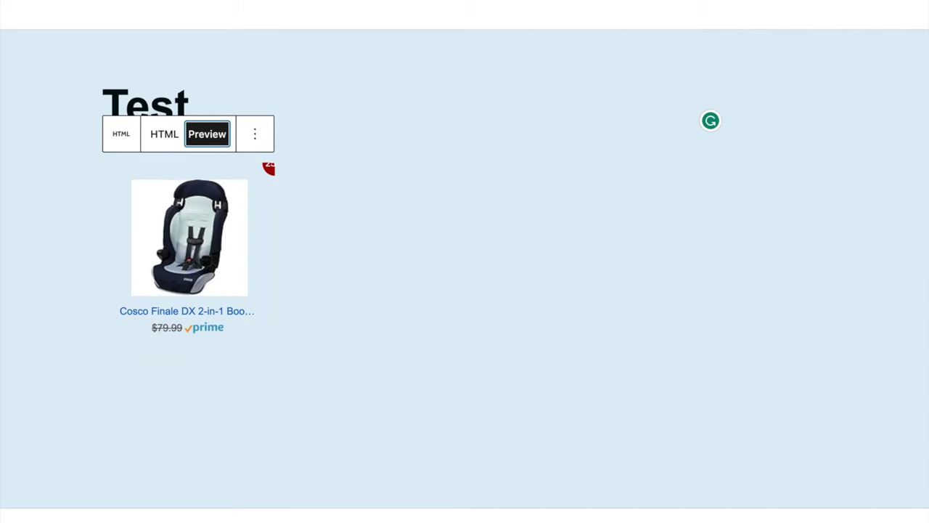
click(436, 392)
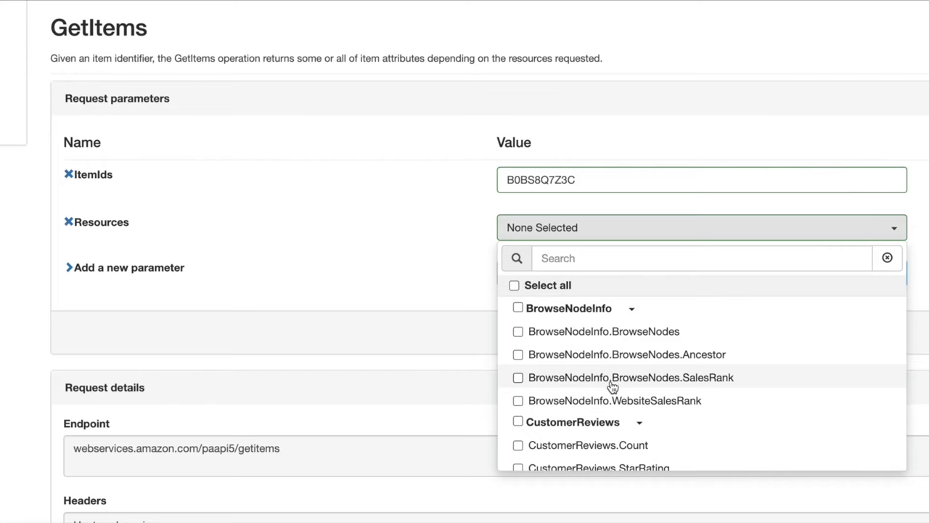
Choose only Images.Primary.Large as the resource for the GetItems request on item B0BS8Q7Z3C and run the request again.
scroll(614, 386, down, 8)
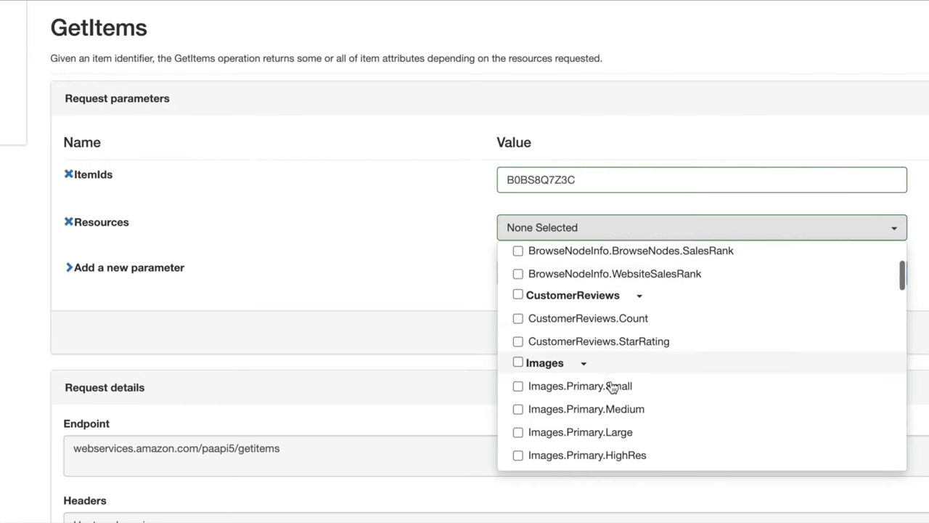
scroll(612, 387, down, 10)
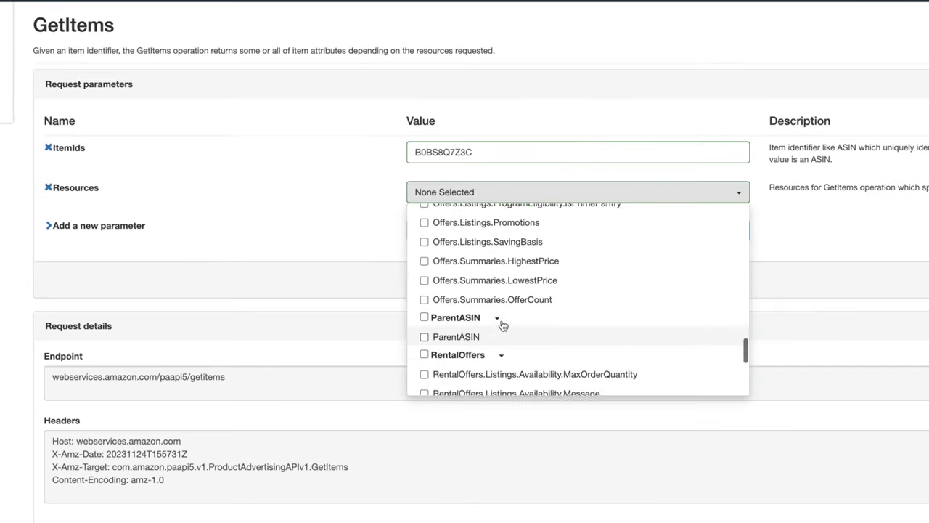
scroll(610, 387, up, 5)
scroll(501, 325, up, 10)
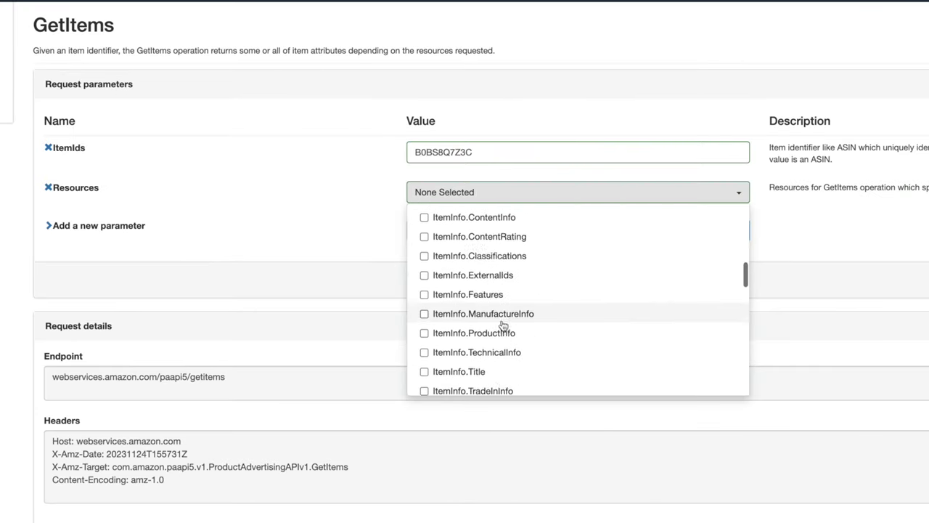
scroll(505, 327, up, 4)
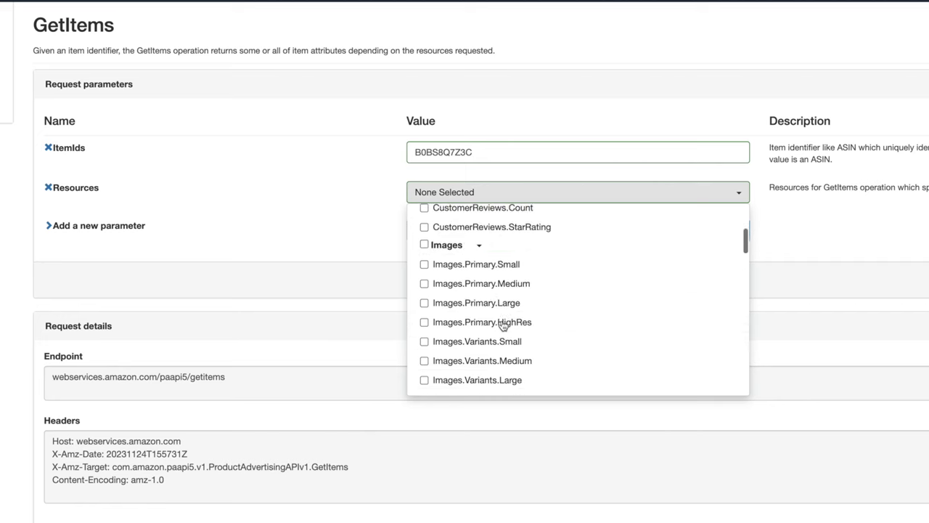
click(425, 363)
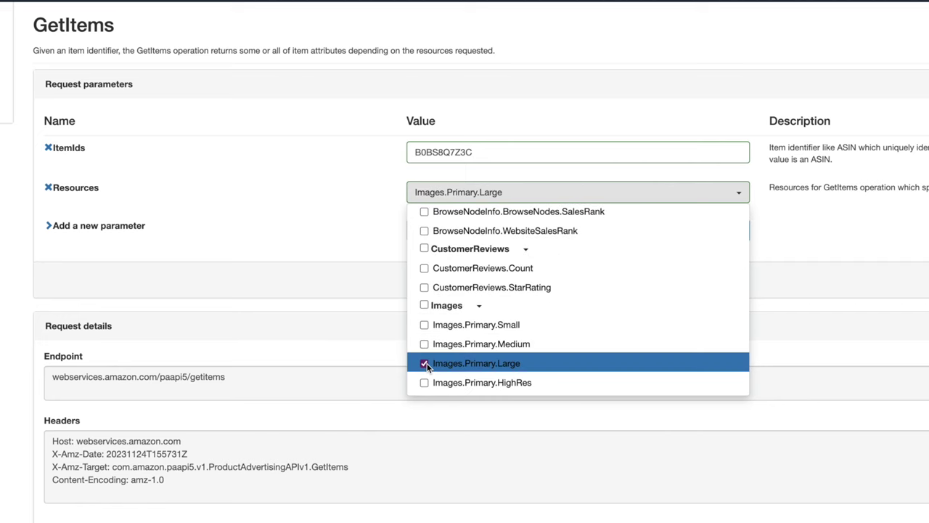
key(Escape)
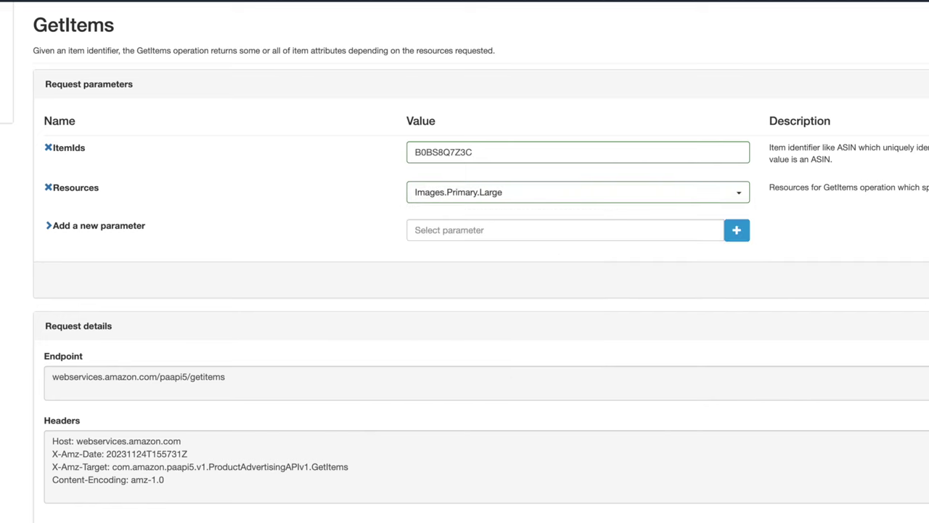
scroll(742, 444, down, 10)
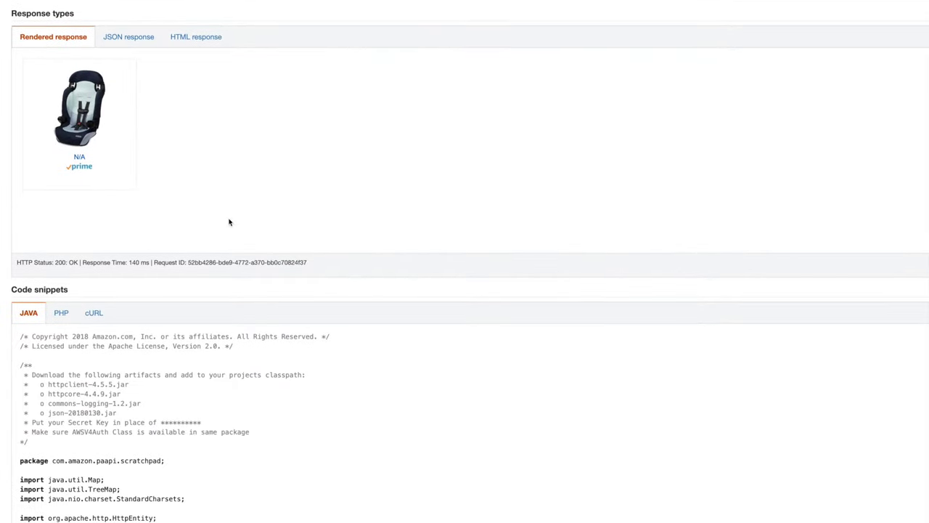
Copy the image-only HTML response into a second Custom HTML block below the first product in the WordPress post and preview it.
click(201, 37)
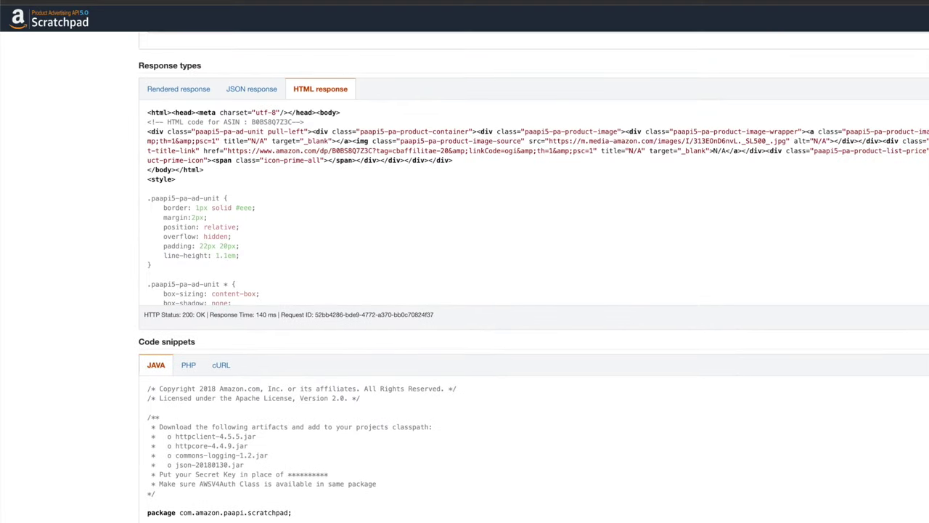
key(ctrl+a)
key(alt+Tab)
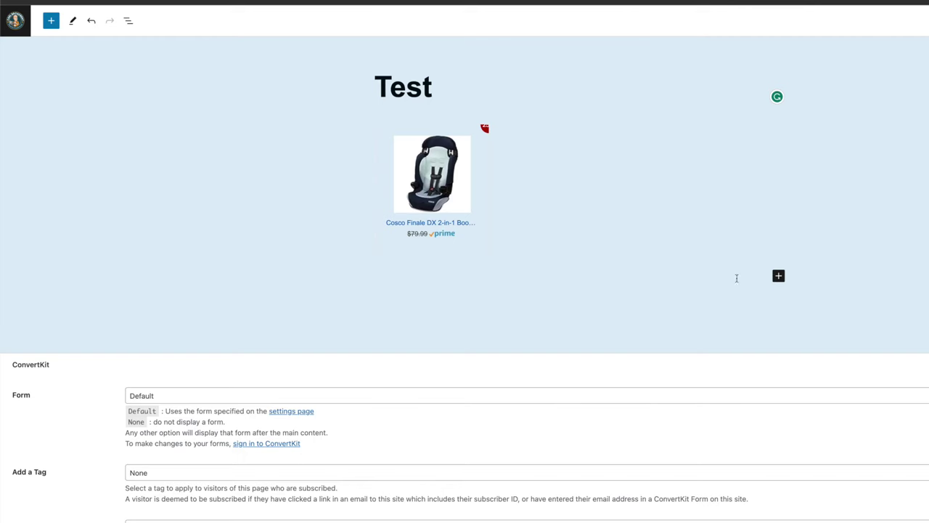
click(777, 276)
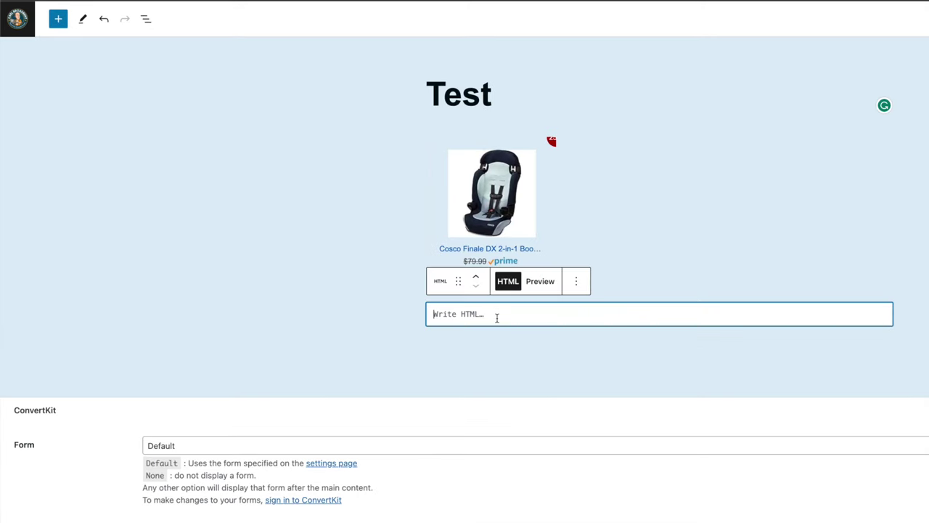
key(ctrl+v)
click(539, 283)
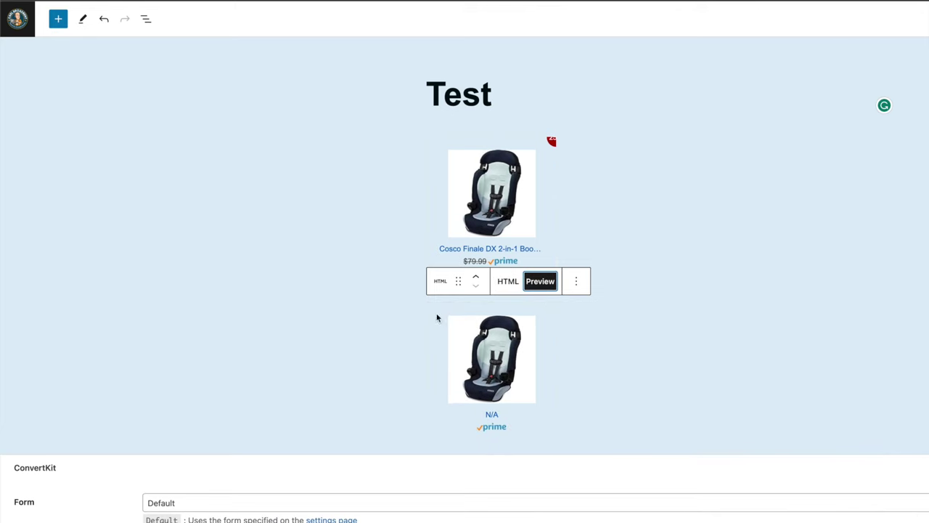
click(312, 331)
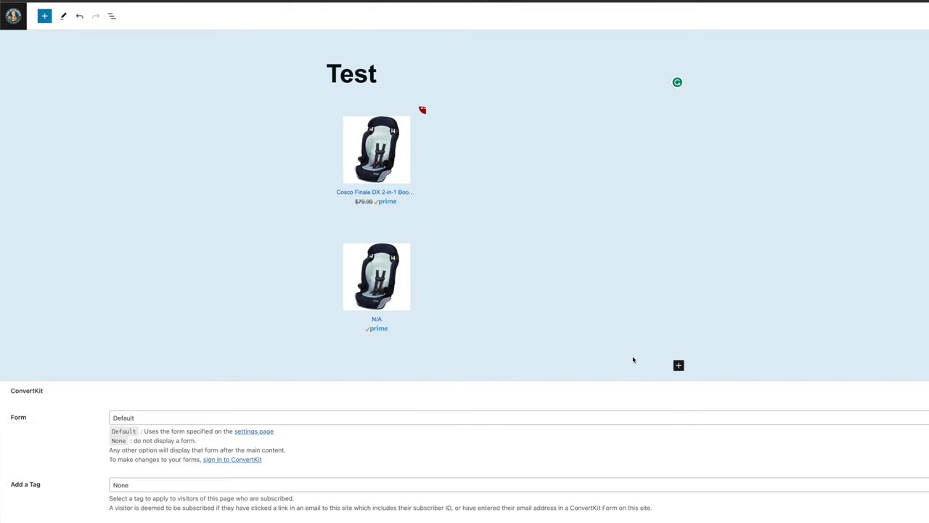
Insert the first Acme Popcorn Maker 2000 pattern from the Product Boxes category below the second product in the post.
click(679, 365)
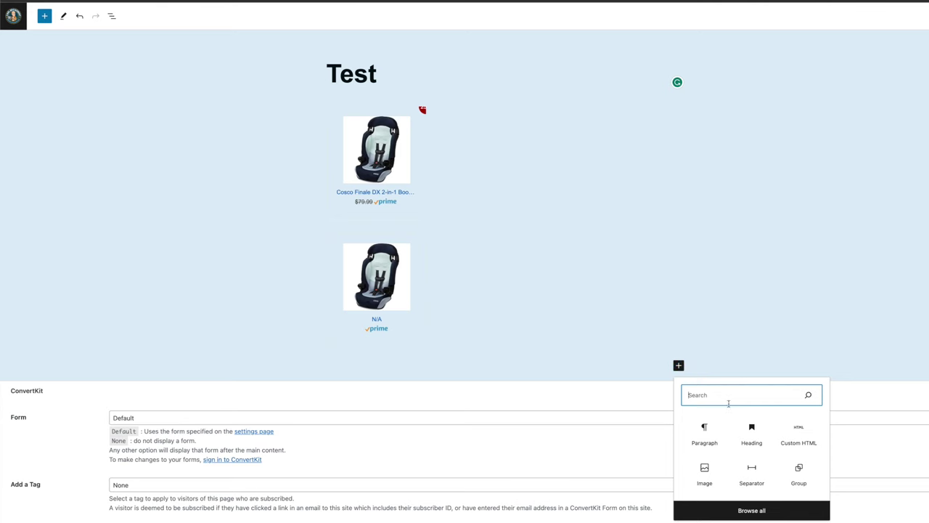
click(751, 510)
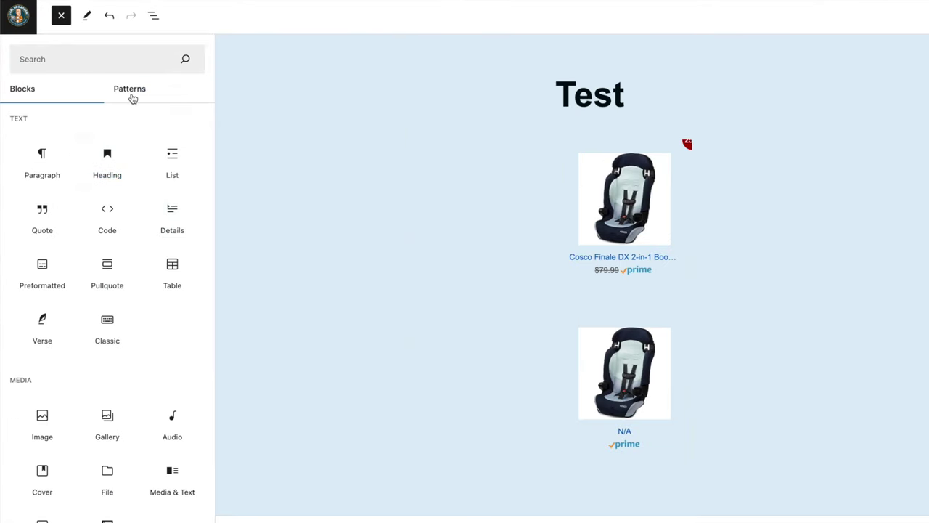
click(132, 96)
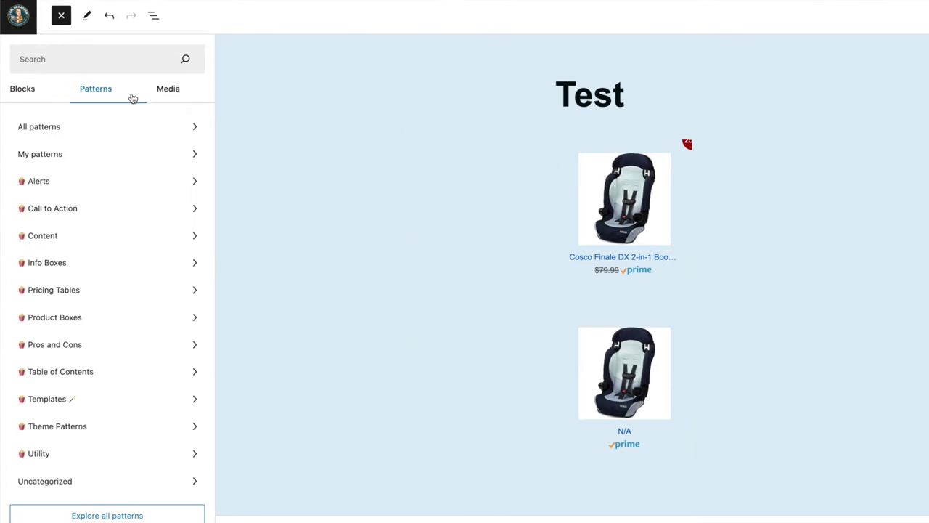
click(110, 320)
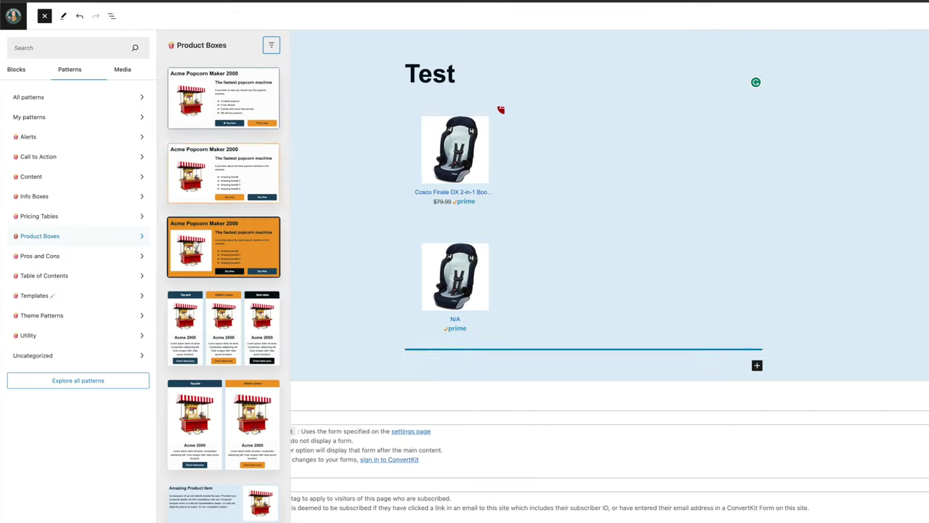
click(221, 96)
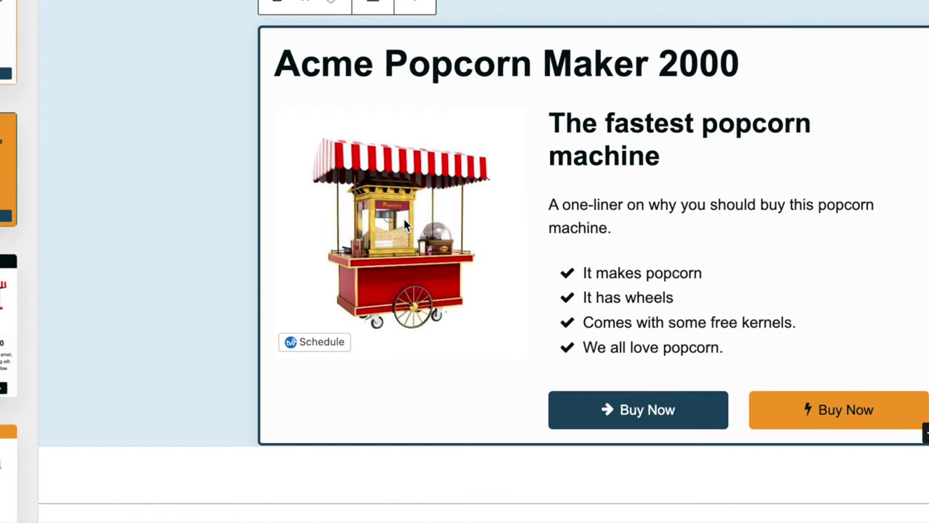
Delete the popcorn cart placeholder image from the product box's image column.
click(480, 386)
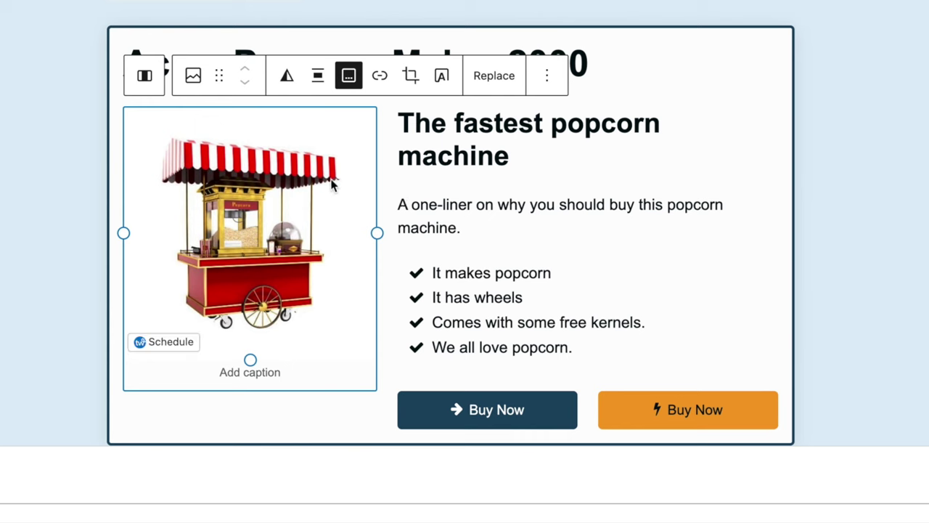
click(546, 80)
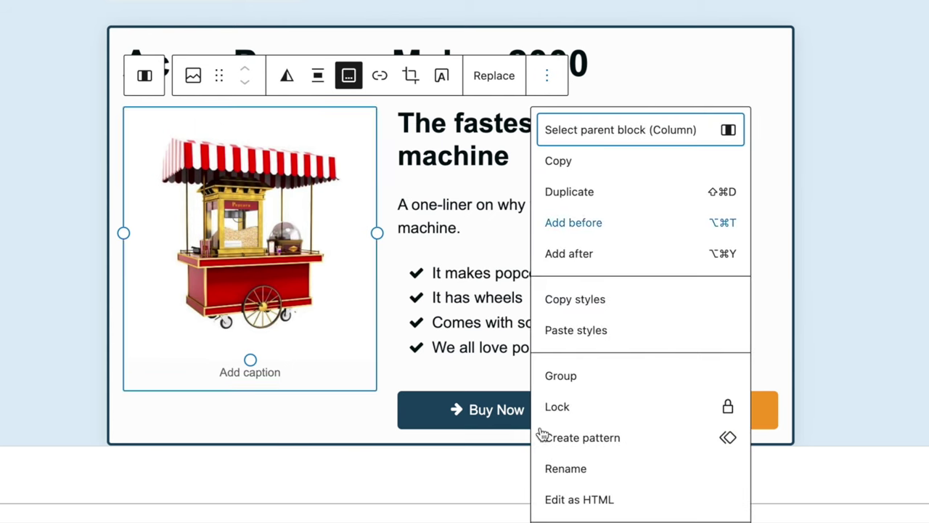
key(ctrl+alt+z)
Add a Custom HTML block to the product box's empty column, paste the copied image-only Amazon HTML into it and preview the result.
click(254, 130)
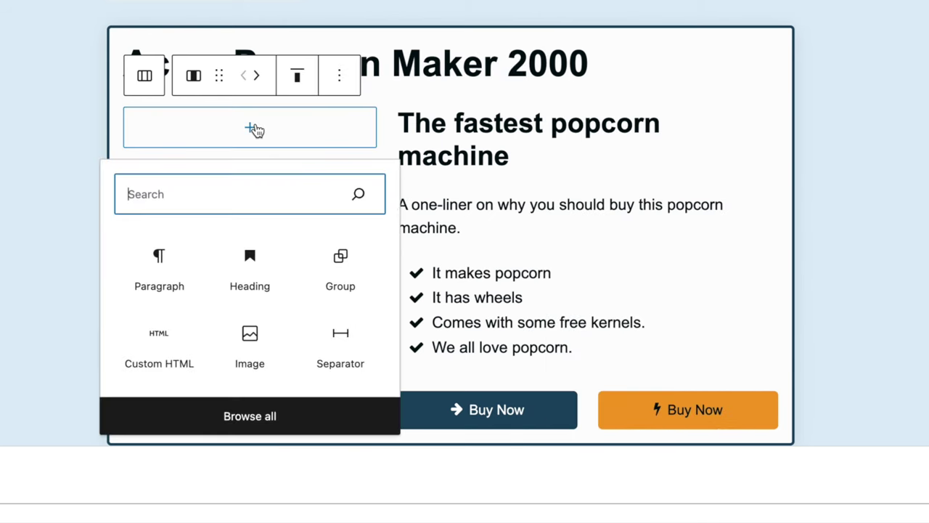
click(164, 342)
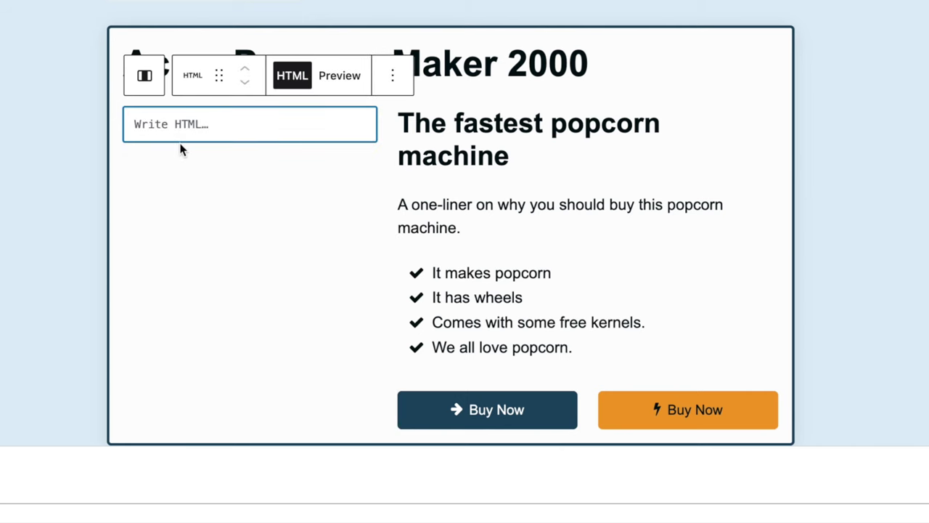
key(ctrl+v)
click(339, 76)
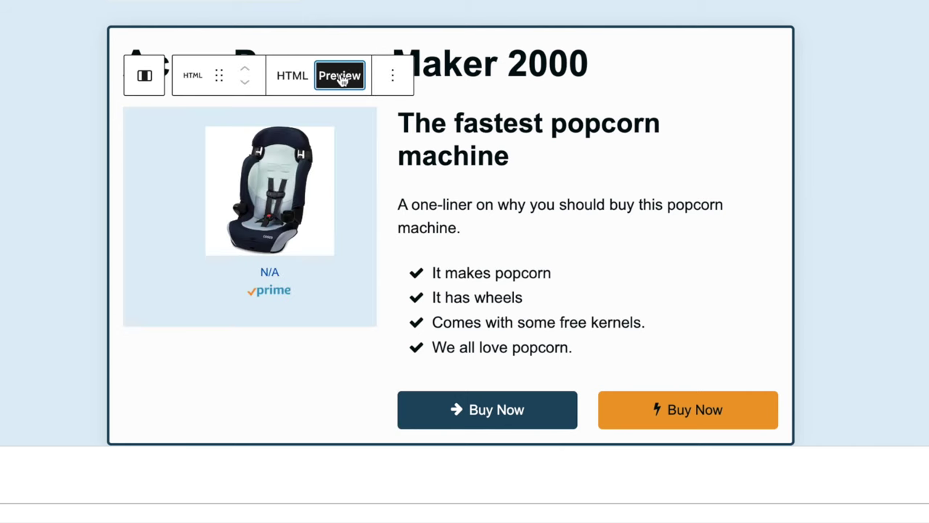
click(366, 383)
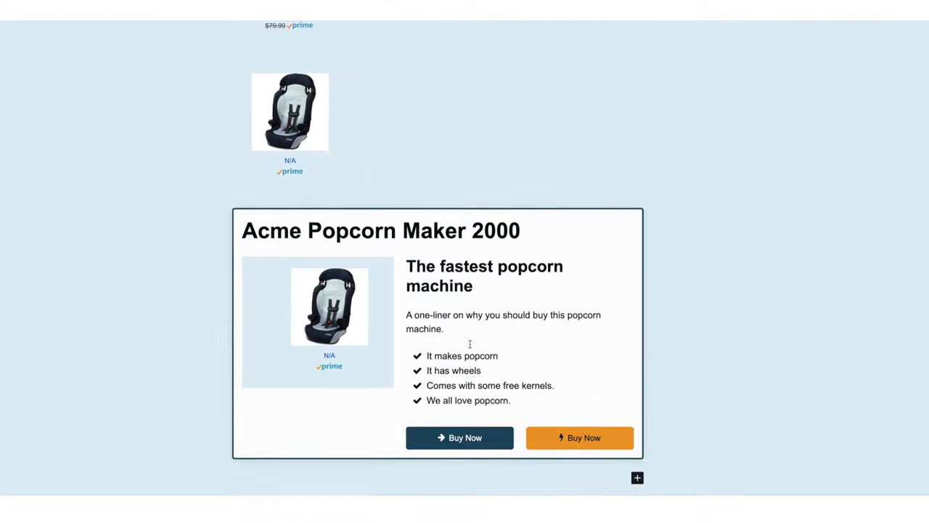
scroll(504, 291, up, 3)
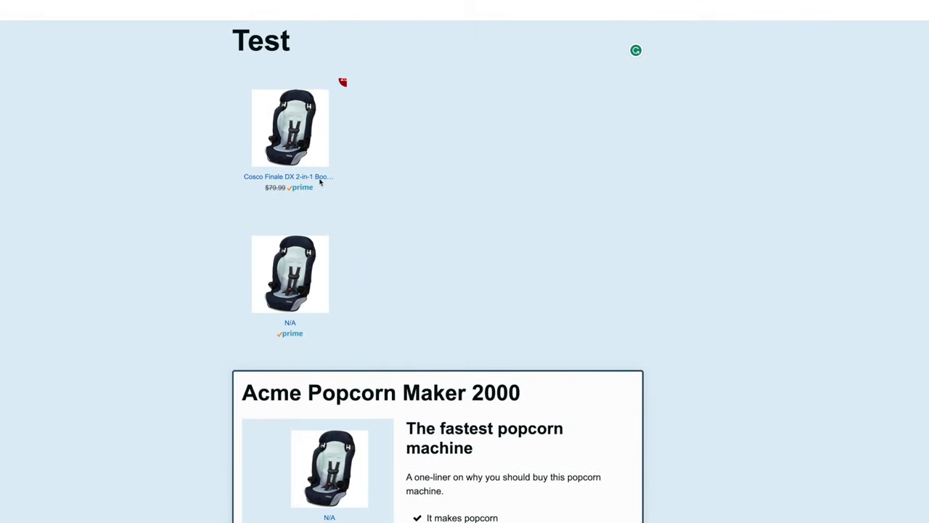
scroll(734, 433, down, 3)
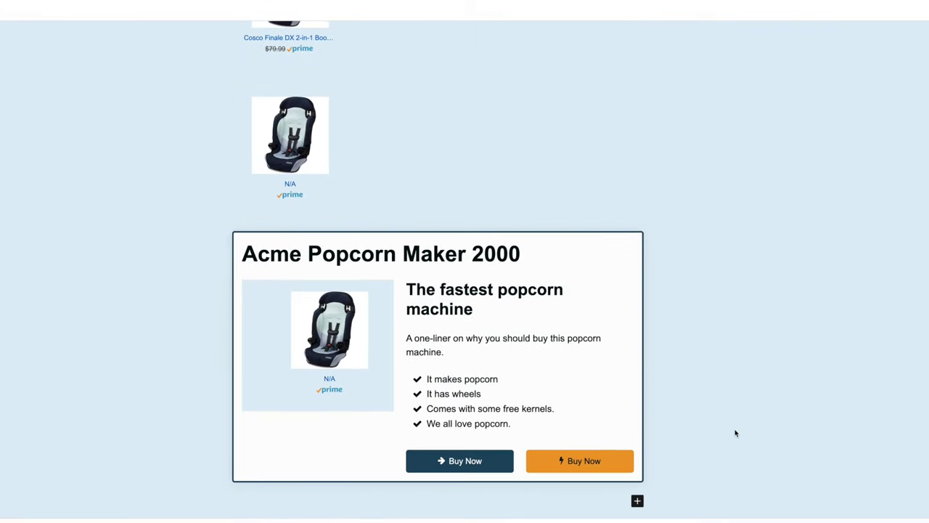